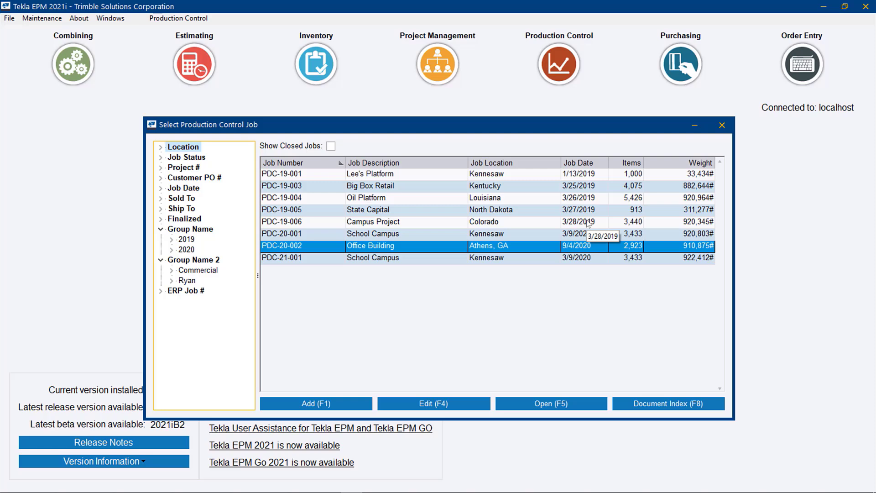
- Open Production Control job PDC-20-002 (Office Building) from the job list
double_click(589, 250)
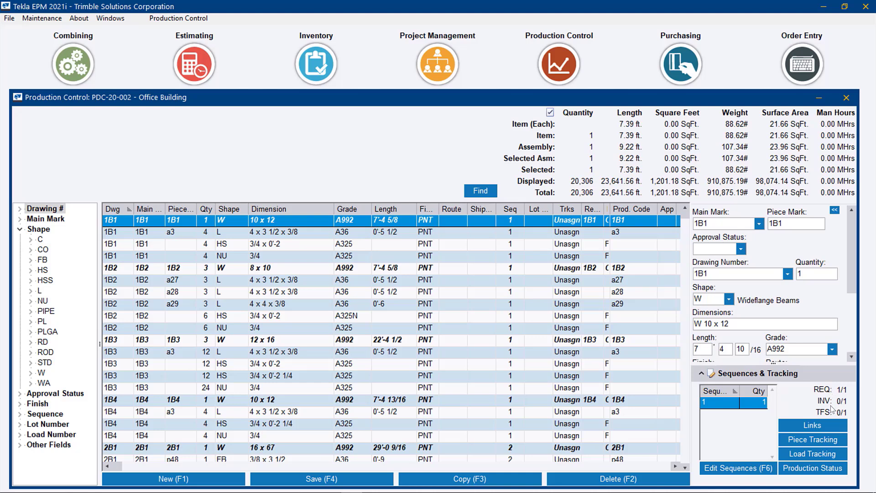
left_click(819, 427)
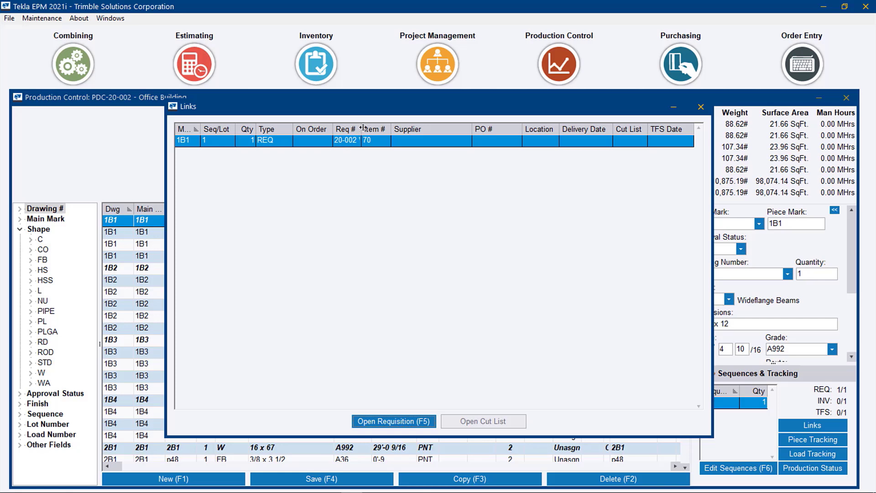
left_click_drag(361, 129, 370, 129)
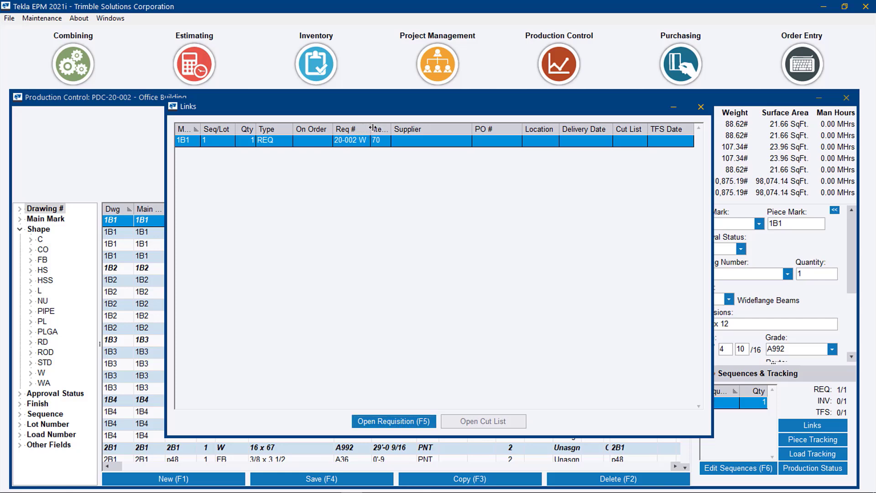
left_click(404, 420)
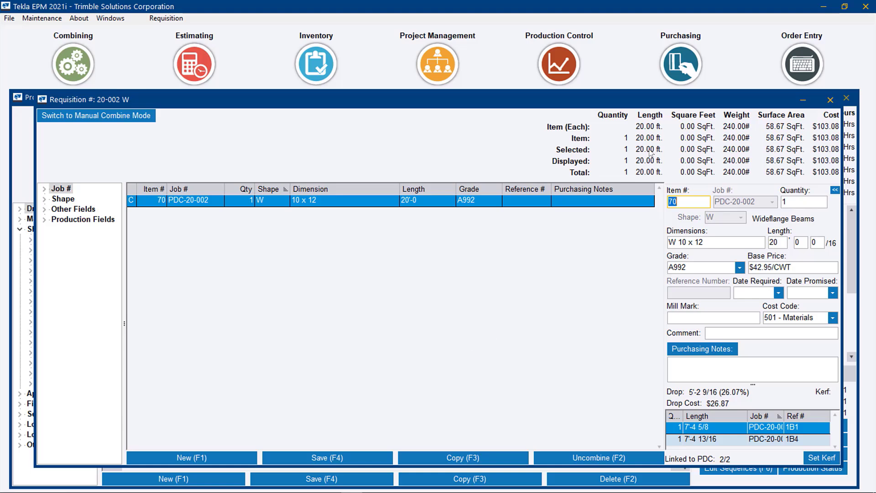
left_click(830, 100)
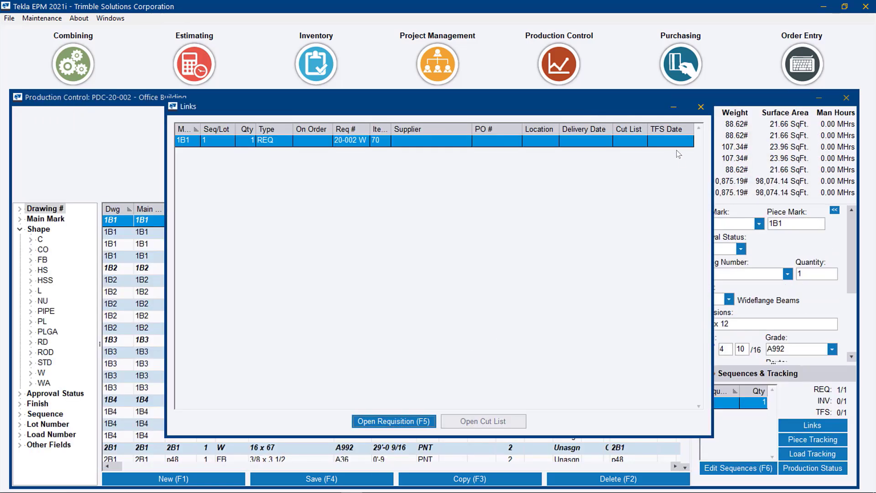
left_click(701, 106)
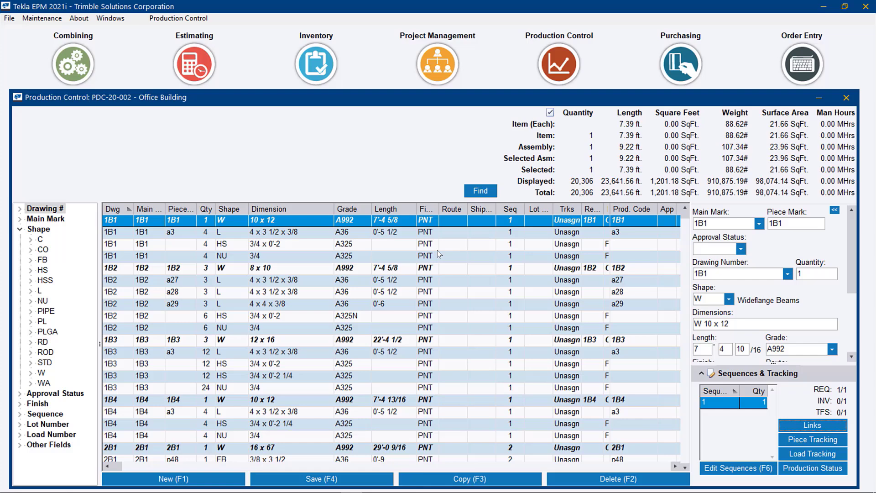
left_click(437, 268)
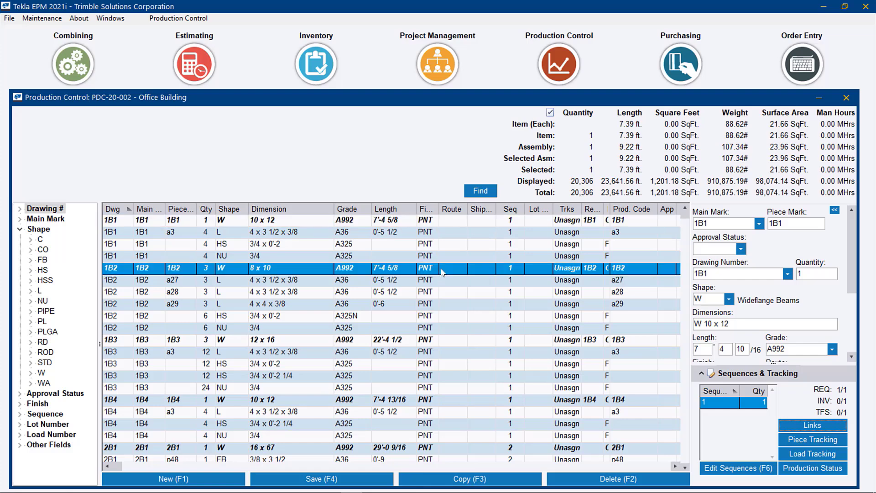
left_click(812, 426)
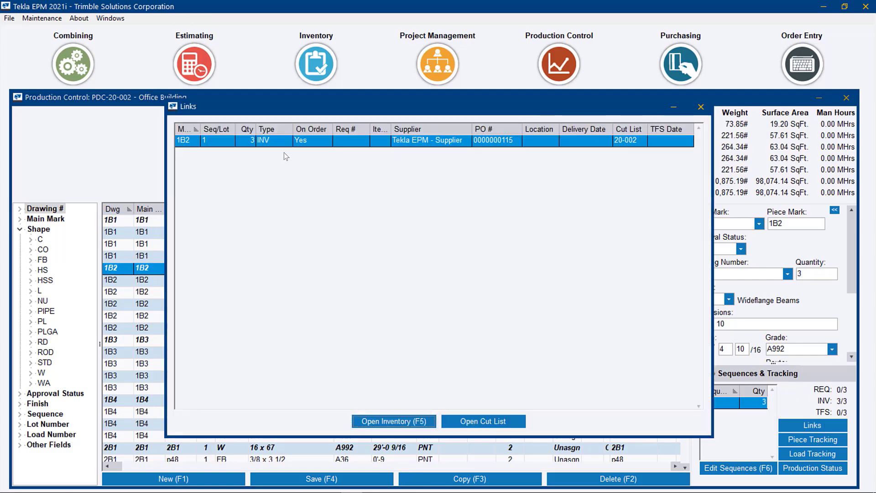
left_click(399, 422)
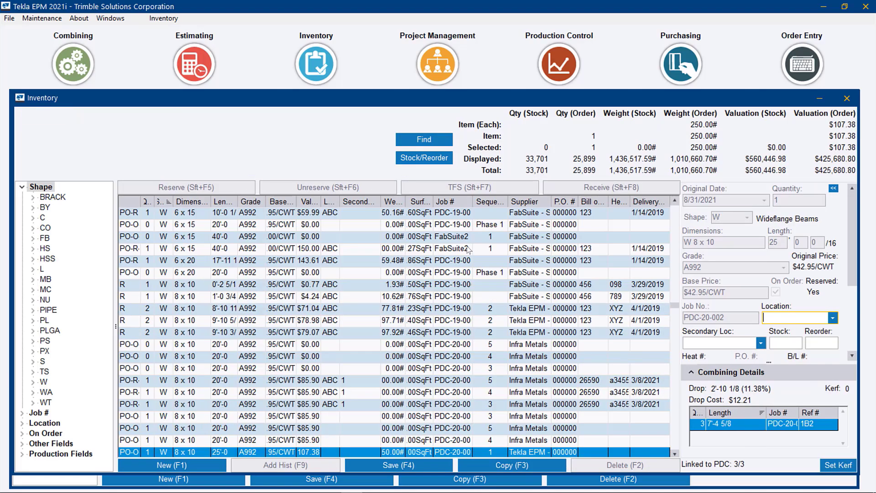
left_click(848, 98)
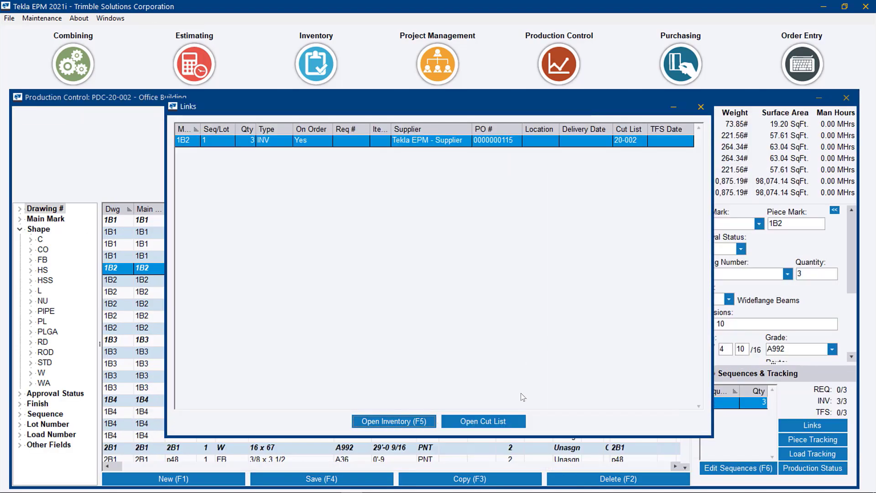
left_click(484, 421)
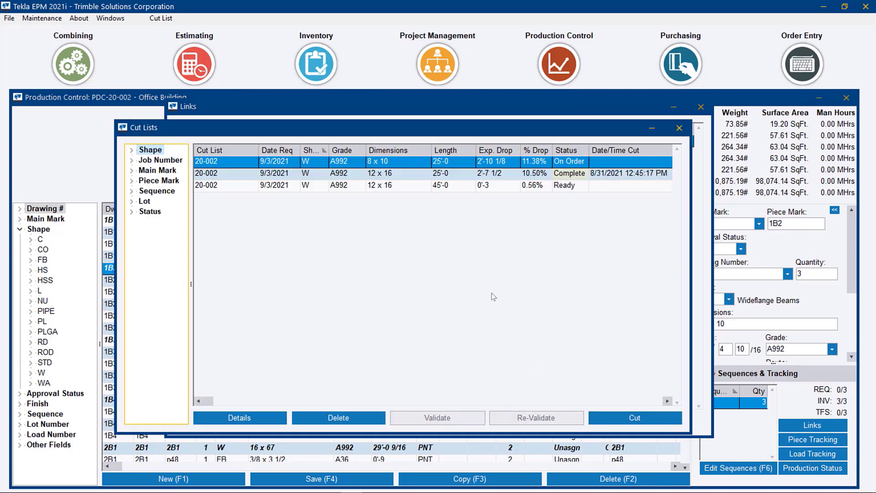
left_click(679, 129)
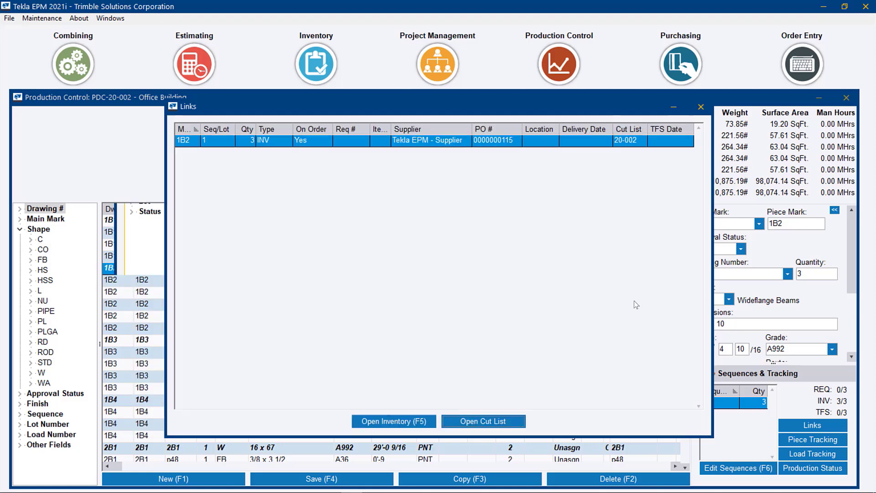
left_click(702, 110)
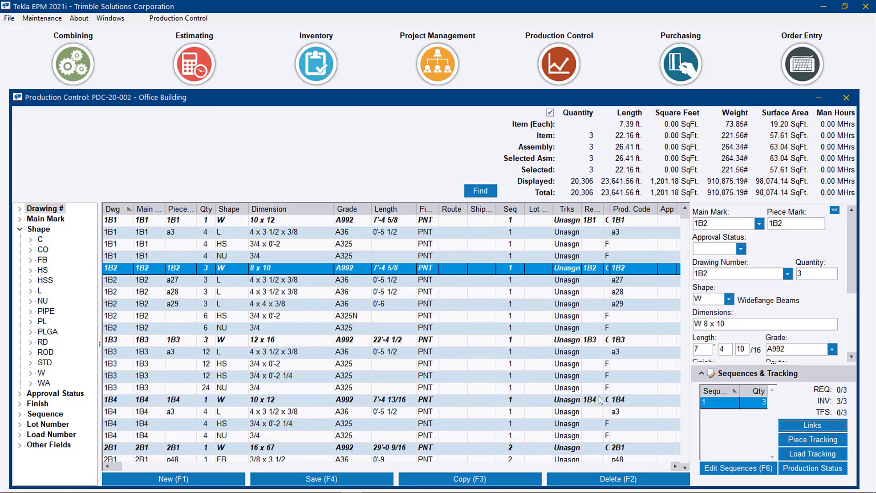
left_click(509, 343)
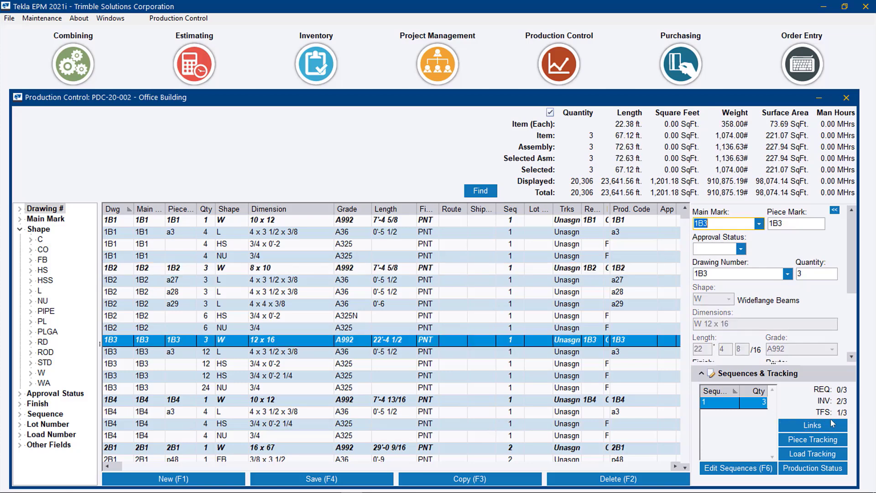
left_click(812, 425)
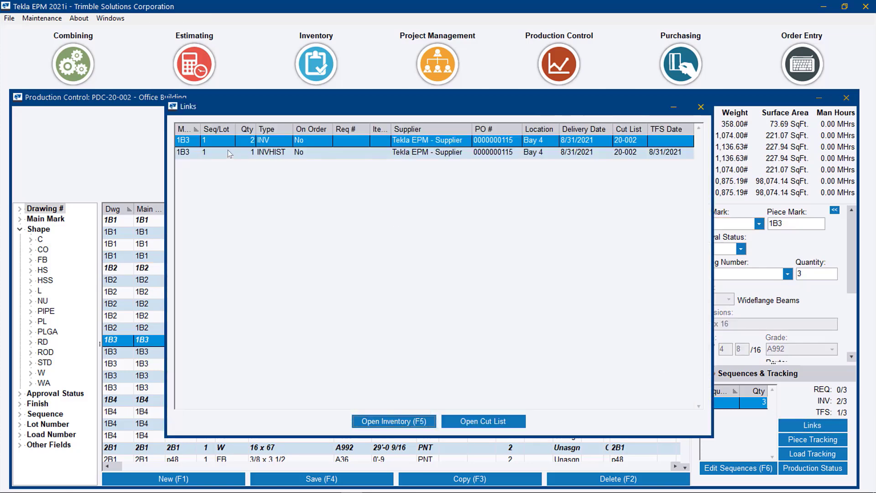
left_click(483, 421)
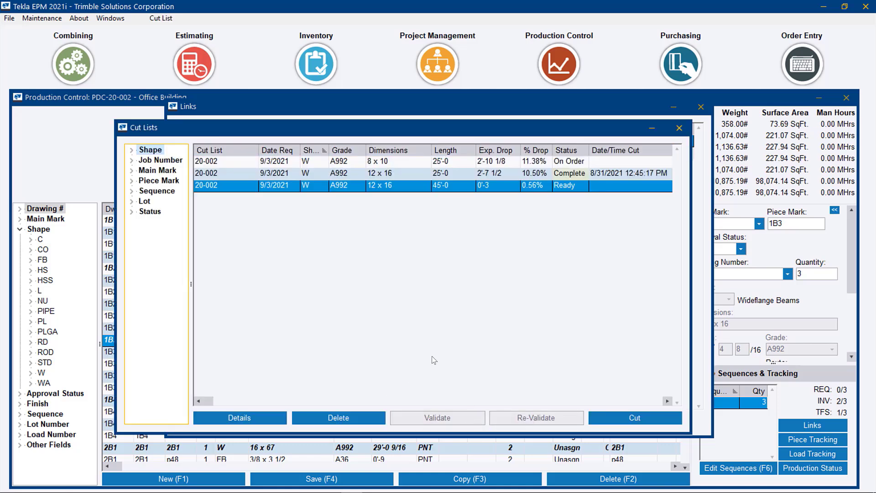
double_click(502, 186)
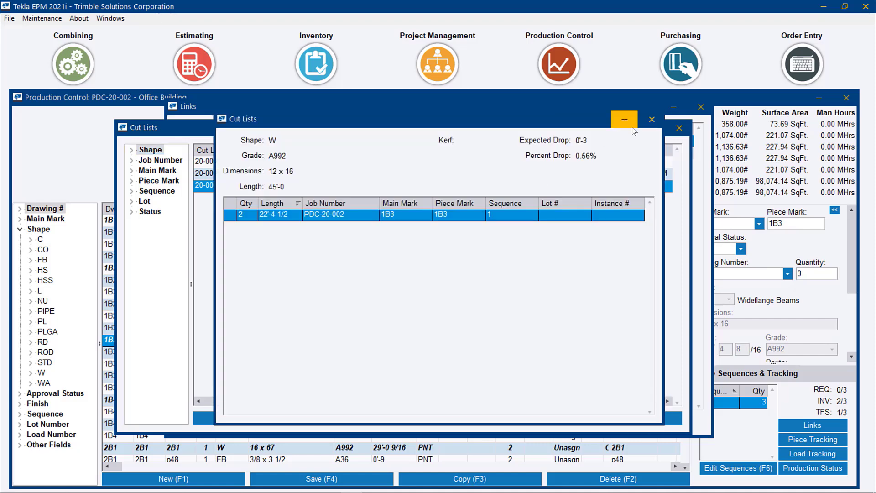
left_click(651, 120)
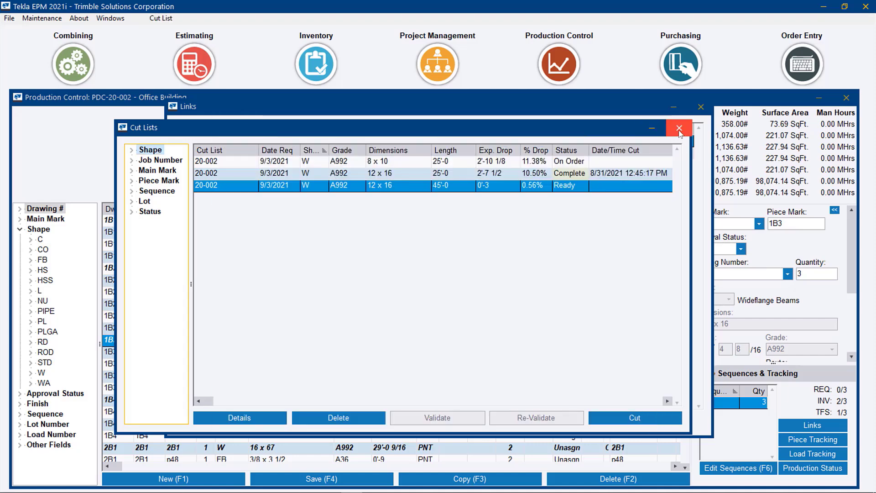
left_click(679, 129)
left_click(418, 152)
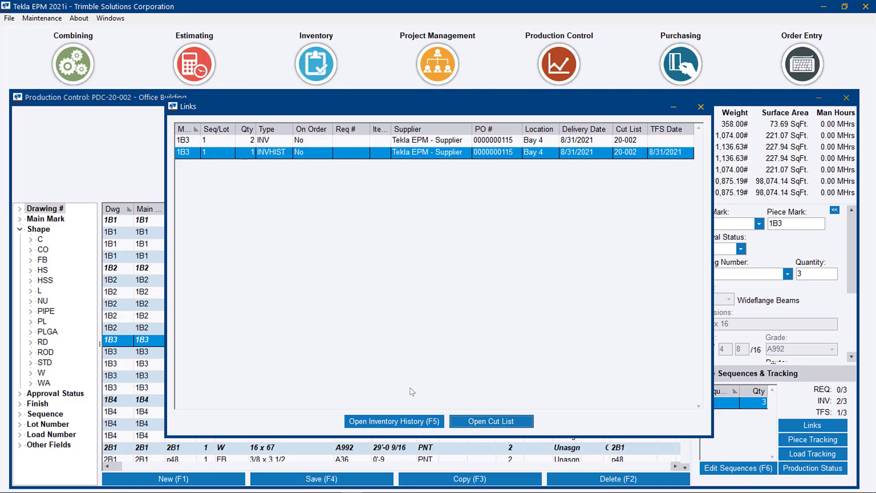
left_click(410, 426)
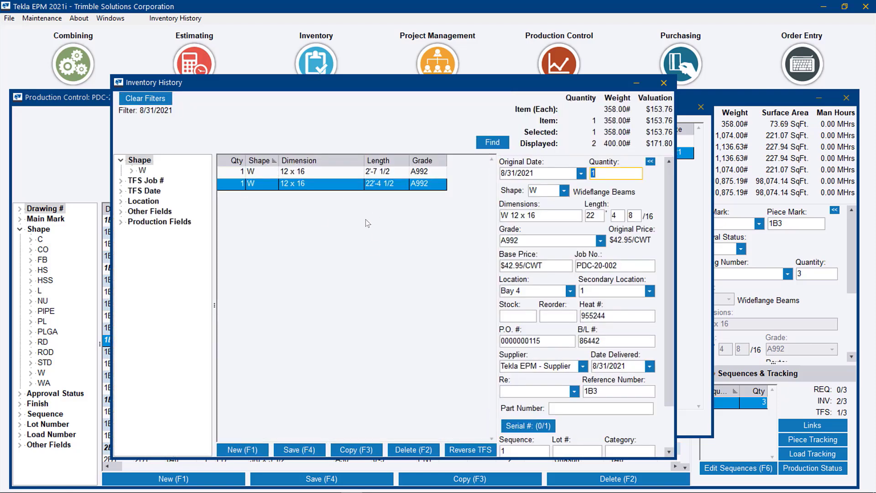
left_click(664, 82)
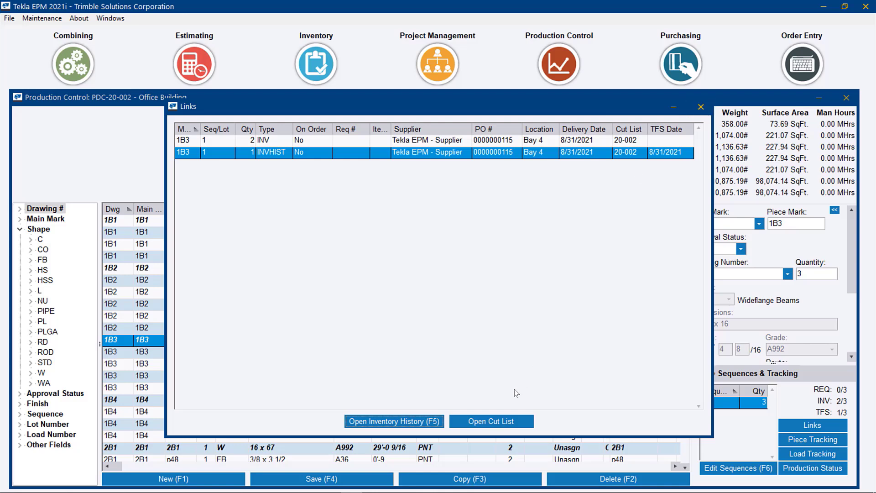
left_click(507, 420)
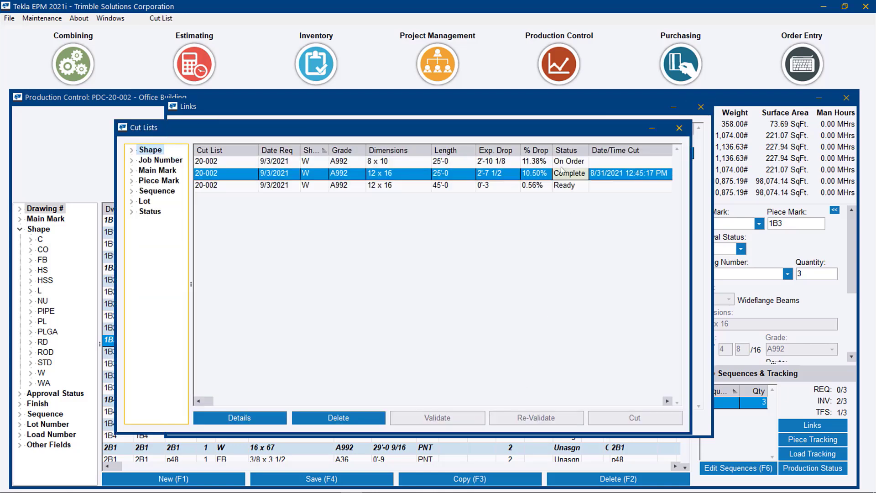
left_click(679, 128)
left_click(701, 107)
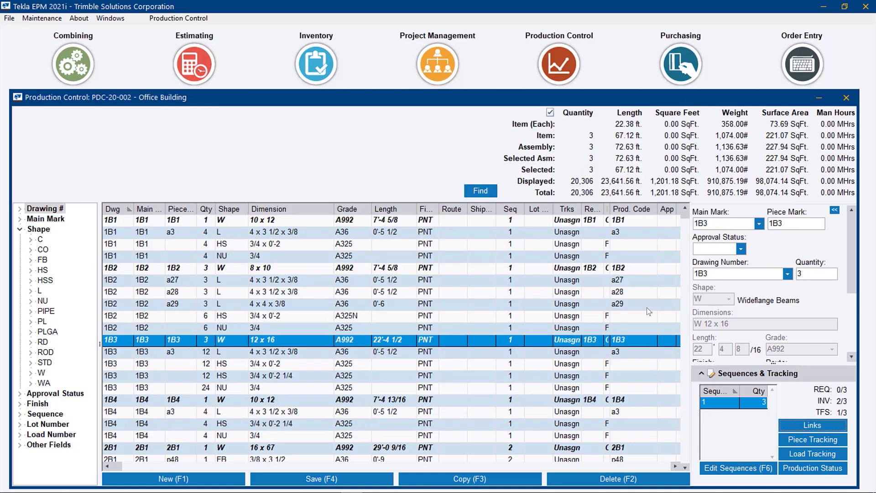